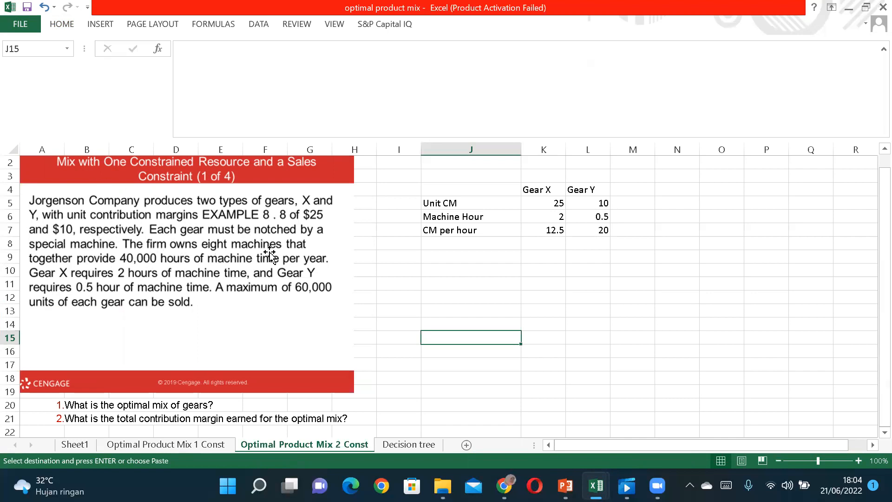
# Step: Add the label "Annual hour" in J11 and enter its limit of 40000 in N11
pyautogui.click(445, 285)
pyautogui.write('Annual hour')
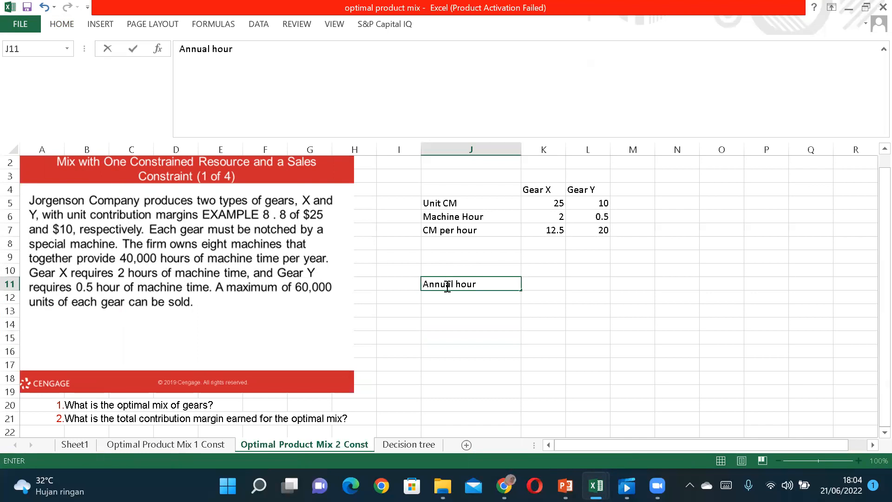
pyautogui.click(668, 285)
pyautogui.write('40000')
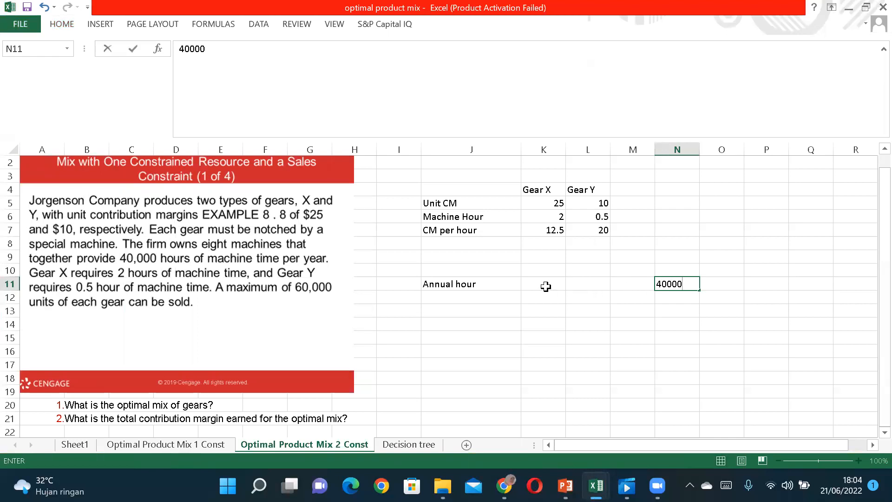
pyautogui.click(546, 286)
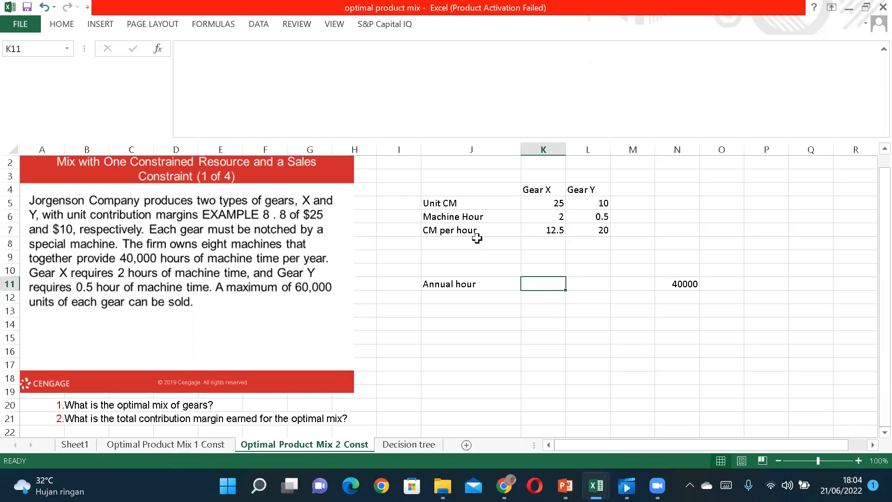
# Step: Add the label "Maksimum produce" in J12 and enter 60000 for both Gear X and Gear Y in K12 and L12
pyautogui.click(439, 295)
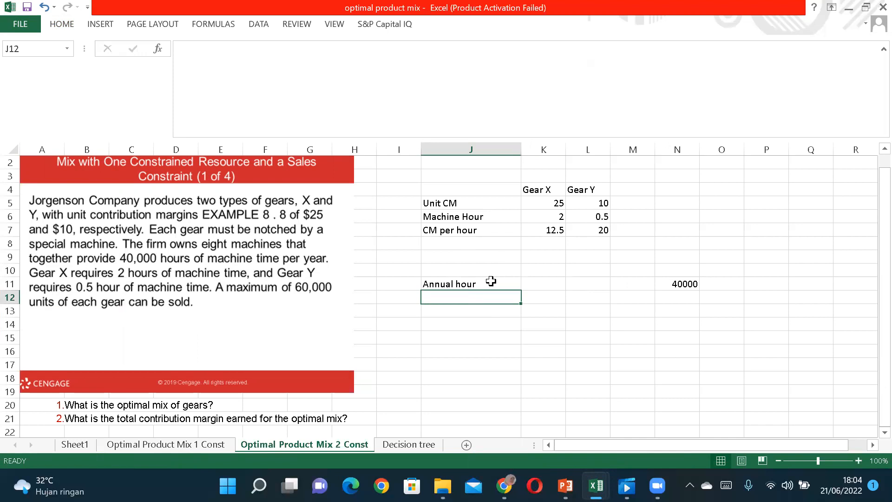
pyautogui.write('M')
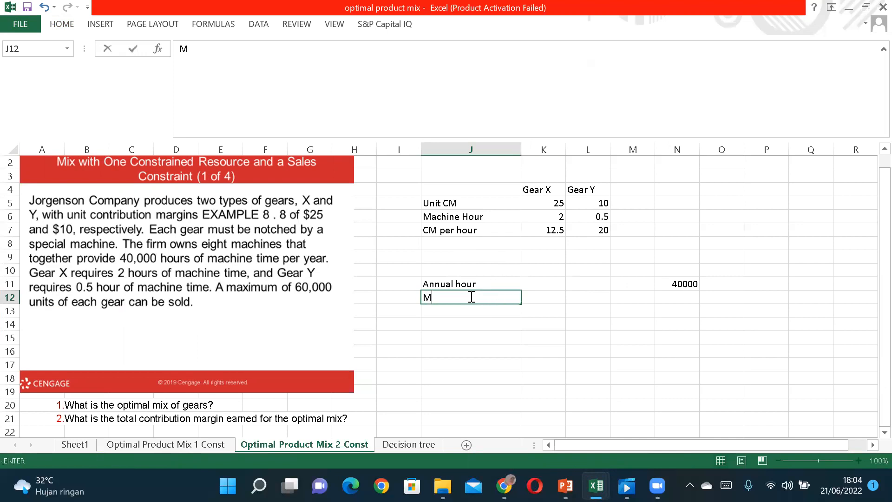
pyautogui.write('aksimum produce')
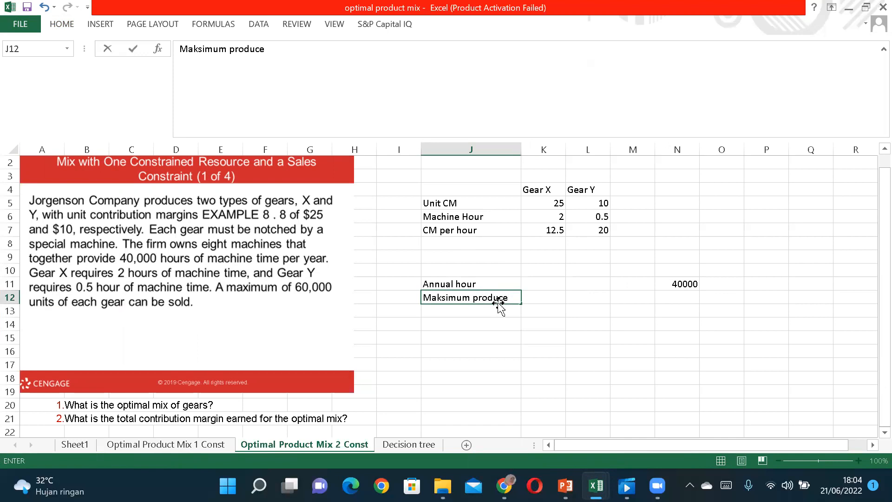
pyautogui.click(554, 299)
pyautogui.write('60000')
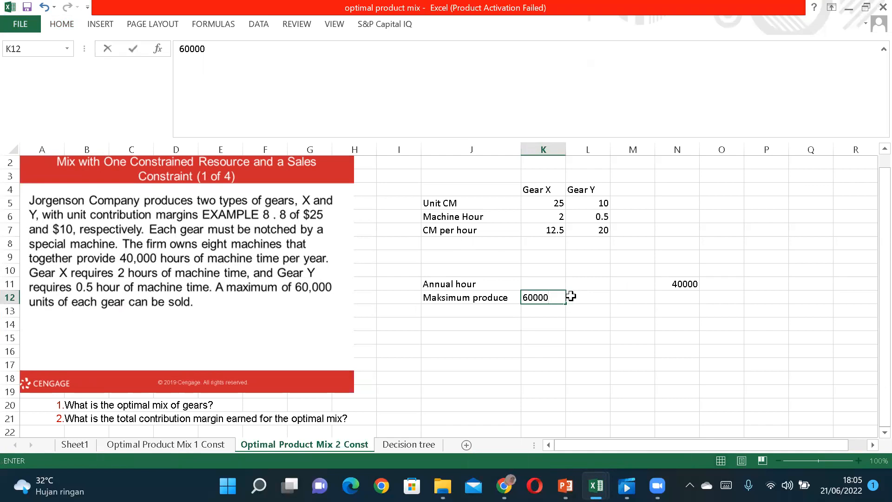
pyautogui.click(575, 296)
pyautogui.write('60000')
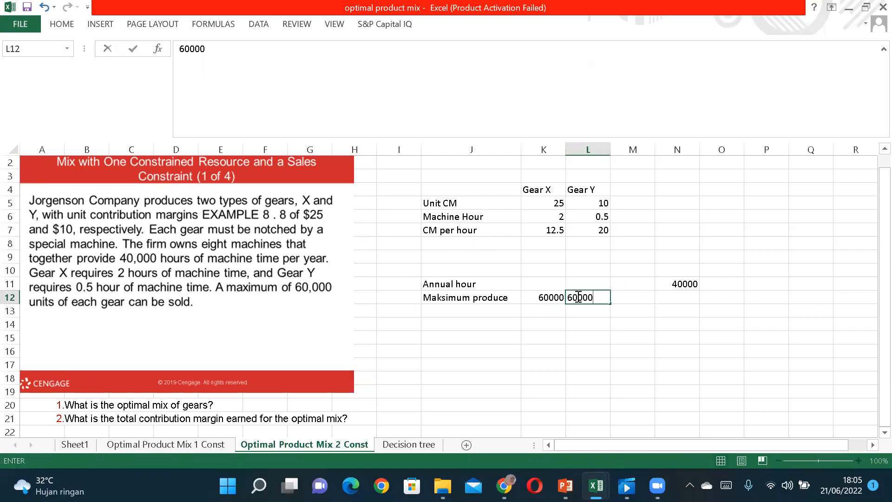
# Step: Add the row labels "Unit produce" in J8 and "Optimal CM" in J9 below CM per hour
pyautogui.click(464, 241)
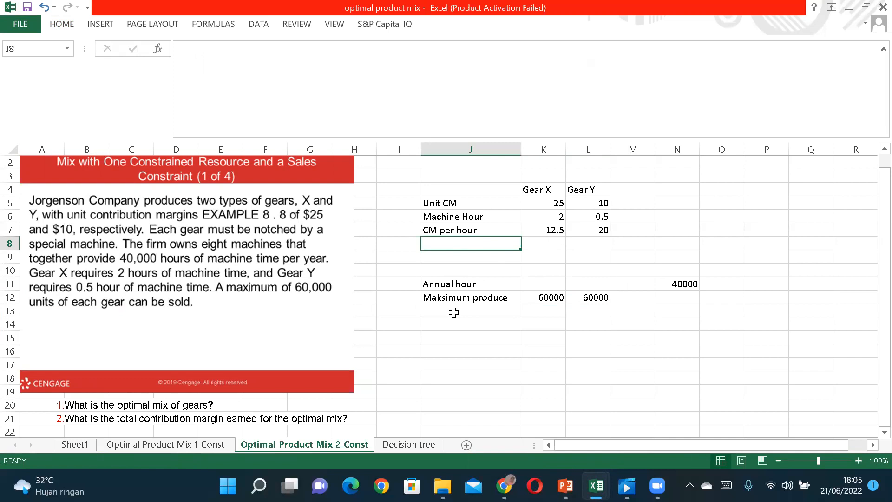
pyautogui.write('Unit produce')
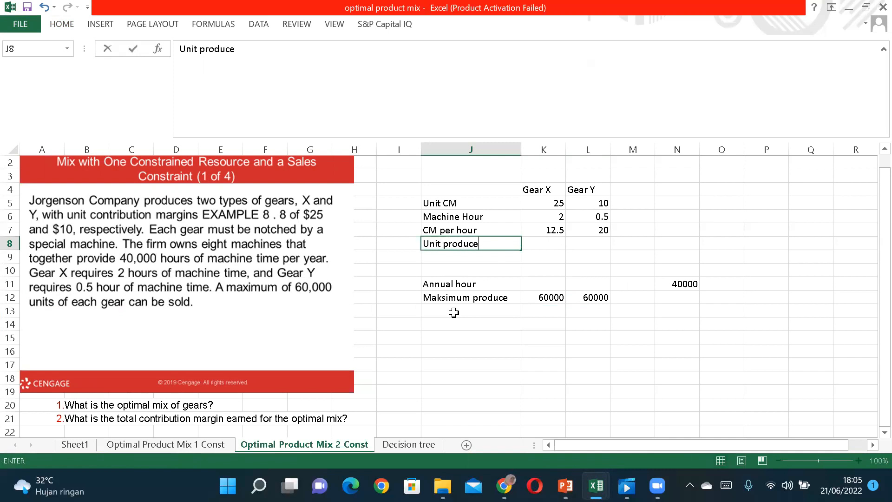
pyautogui.click(555, 244)
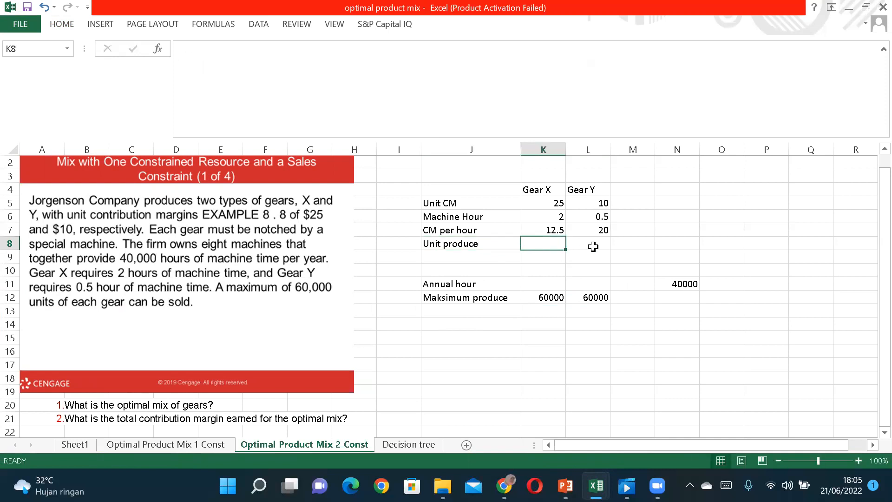
pyautogui.click(453, 254)
pyautogui.write('Op')
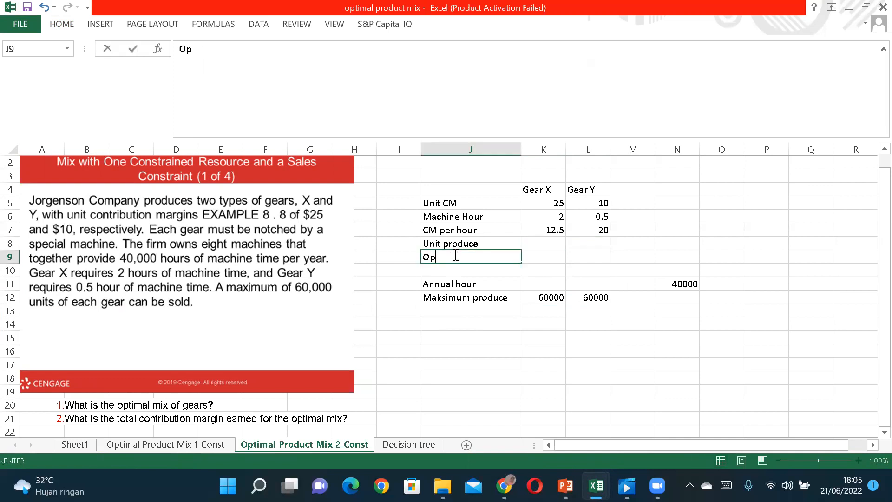
pyautogui.write('timal CM')
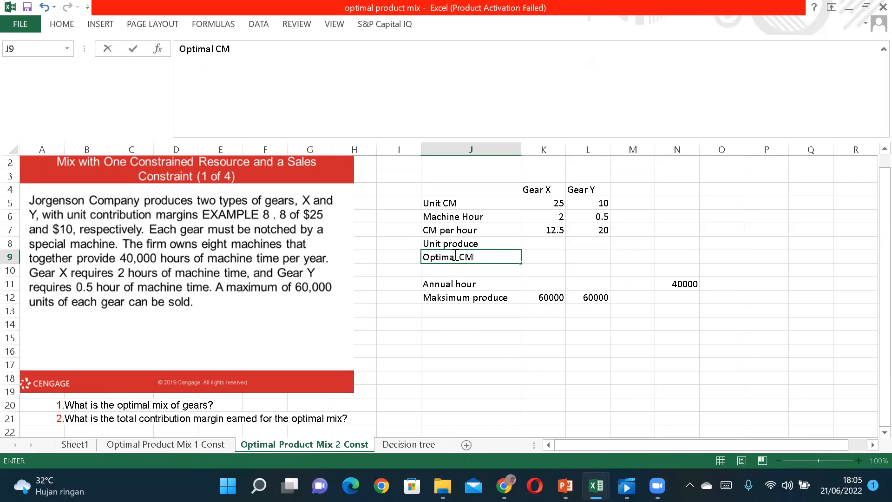
pyautogui.click(556, 265)
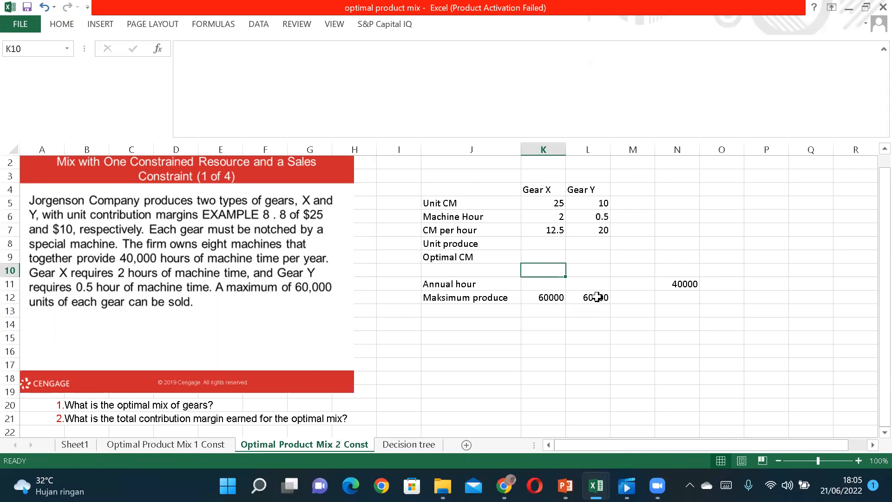
# Step: Change the label in J12 to "Maksimum can be sold"
pyautogui.doubleClick(492, 297)
pyautogui.press('BackSpace')
pyautogui.press('BackSpace')
pyautogui.press('BackSpace')
pyautogui.press('BackSpace')
pyautogui.press('BackSpace')
pyautogui.write('sale')
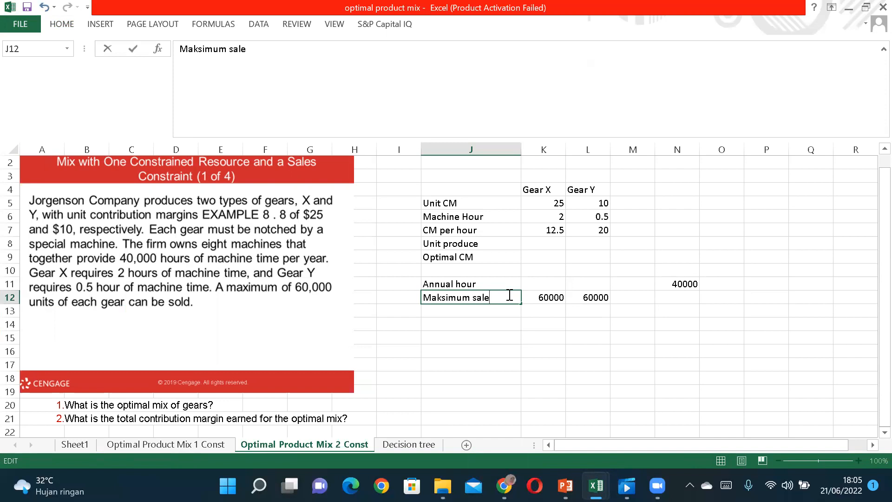
pyautogui.press('BackSpace')
pyautogui.press('BackSpace')
pyautogui.press('BackSpace')
pyautogui.write('an be sol')
pyautogui.click(532, 308)
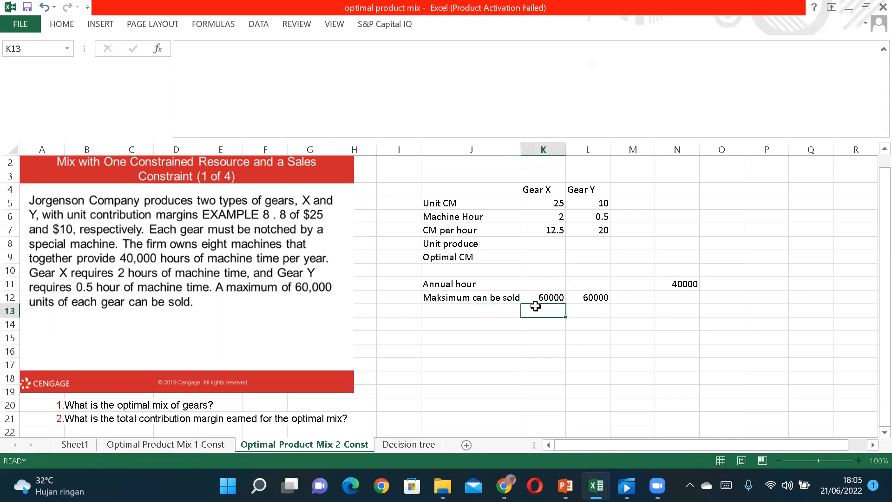
# Step: Calculate Gear X's annual hours in K11 as =K6*K8 and copy the formula to L11 for Gear Y
pyautogui.click(541, 283)
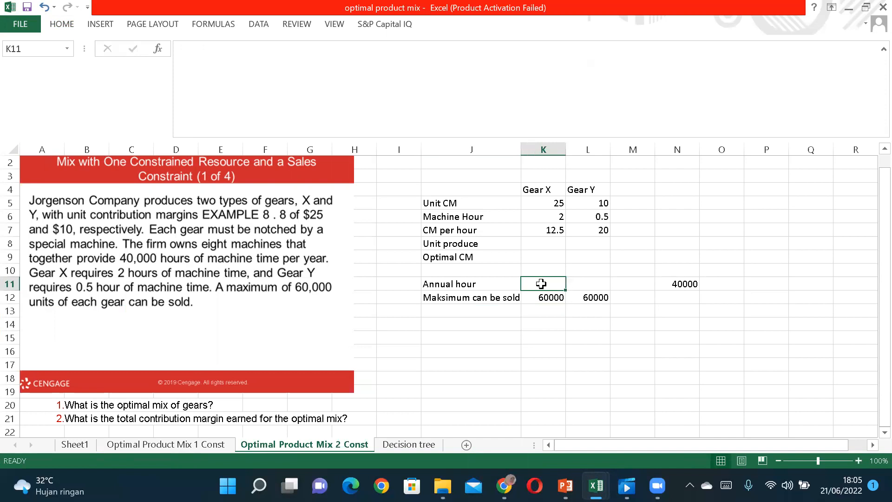
pyautogui.write('=')
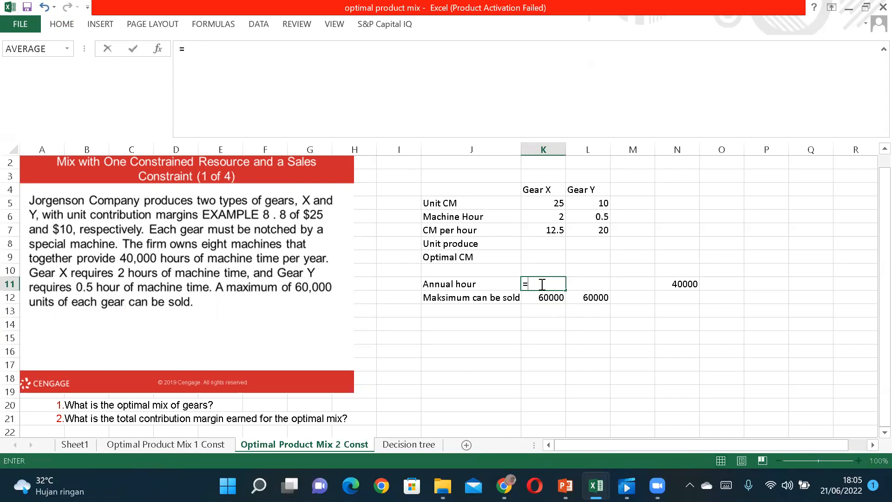
pyautogui.click(541, 217)
pyautogui.write('*')
pyautogui.click(543, 244)
pyautogui.press('Return')
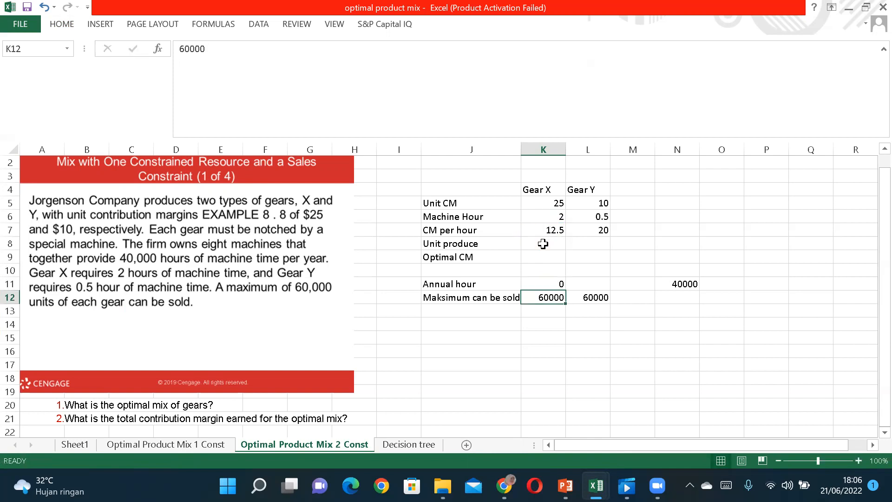
pyautogui.click(588, 281)
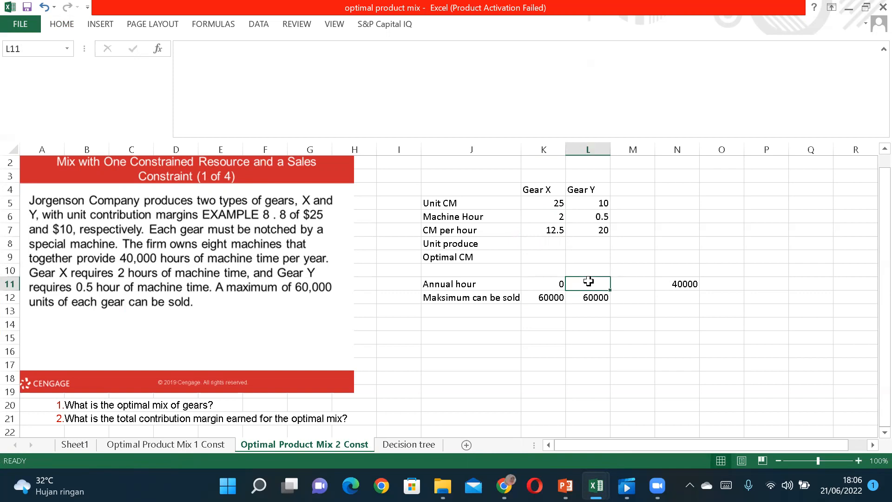
pyautogui.click(550, 284)
pyautogui.moveTo(565, 290); pyautogui.dragTo(602, 291)
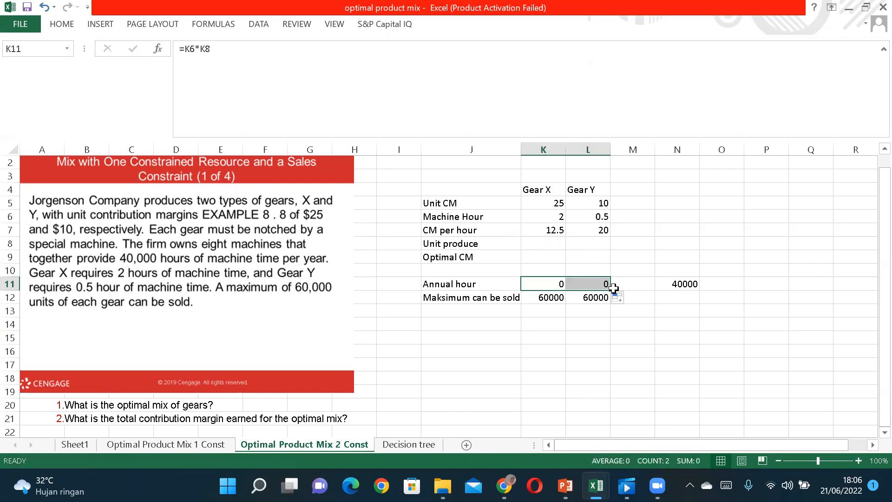
# Step: Total the annual hours of both gears in M11 with the formula =K11+L11
pyautogui.click(625, 285)
pyautogui.write('=')
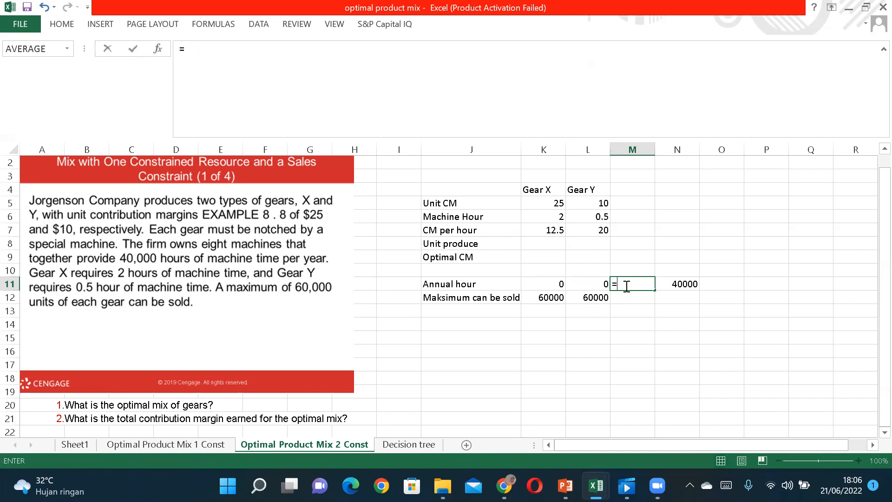
pyautogui.click(550, 282)
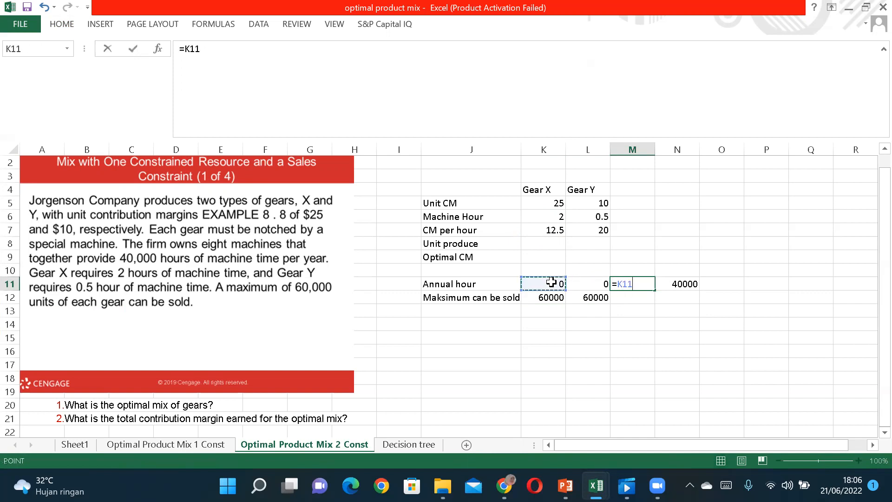
pyautogui.write('+')
pyautogui.click(589, 282)
pyautogui.hotkey('ctrl', 'Return')
pyautogui.press('Return')
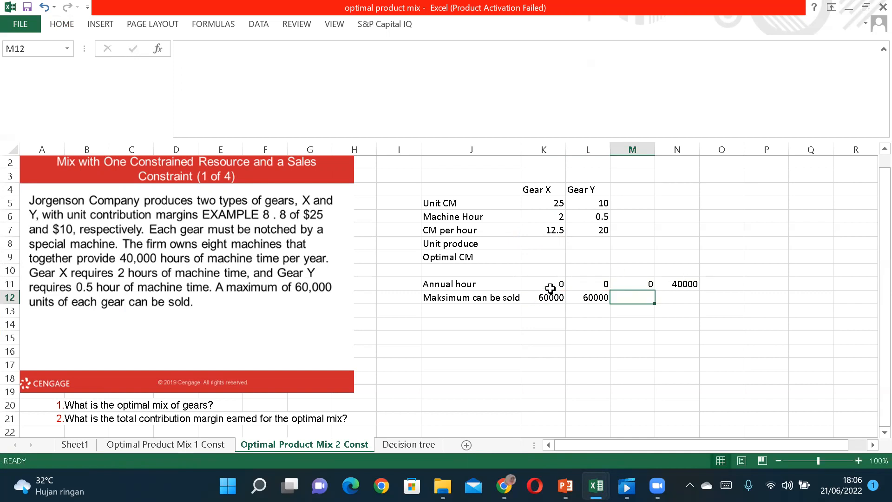
# Step: Highlight the Unit produce row, J8:L8, with a yellow fill
pyautogui.moveTo(472, 241); pyautogui.dragTo(584, 241)
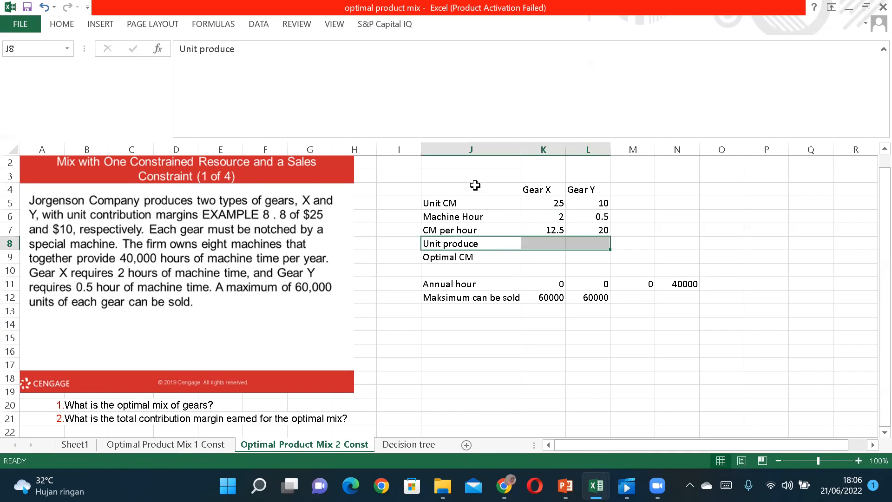
pyautogui.click(65, 24)
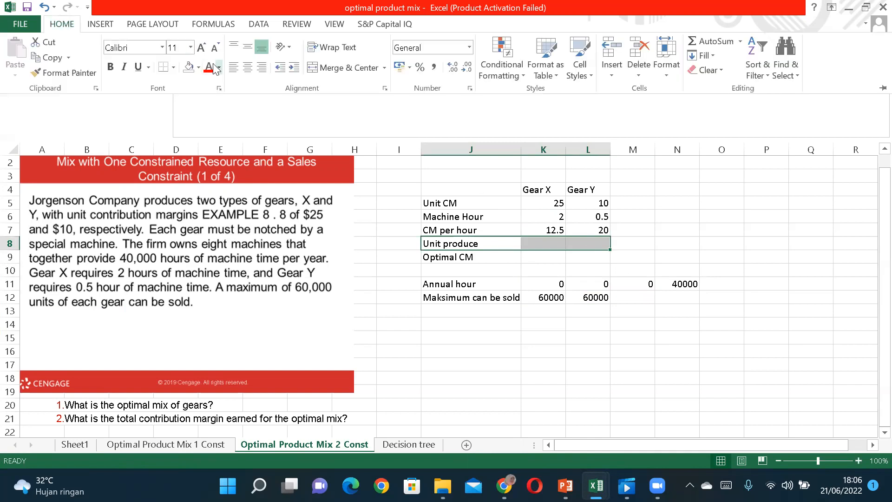
pyautogui.click(200, 68)
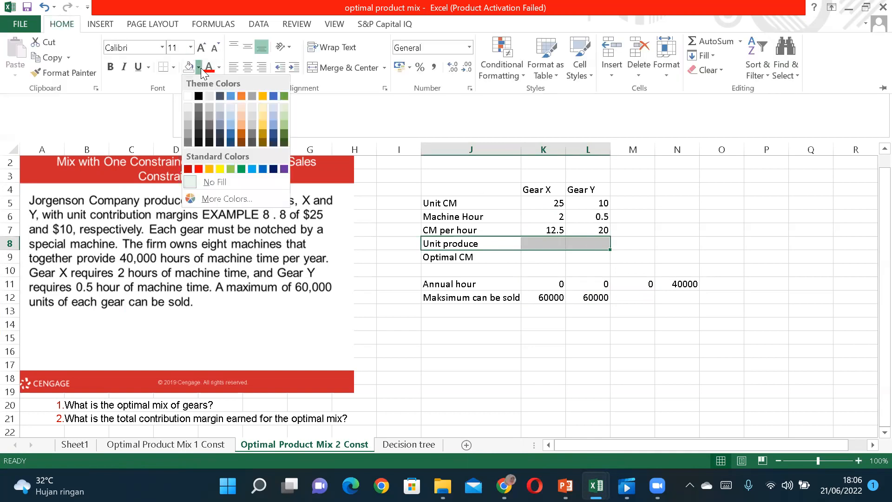
pyautogui.click(219, 171)
# Step: Calculate the Optimal CM in K9 with the formula =K5*K8+L5*L8
pyautogui.click(533, 254)
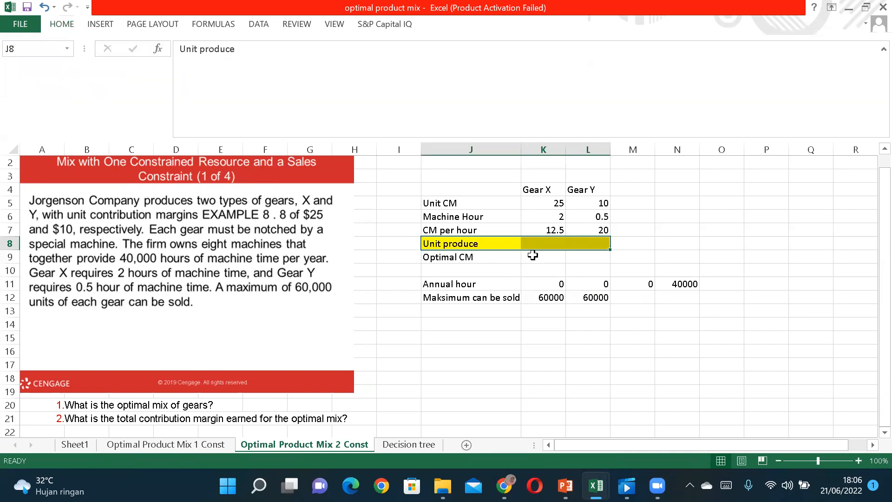
pyautogui.click(533, 255)
pyautogui.write('=')
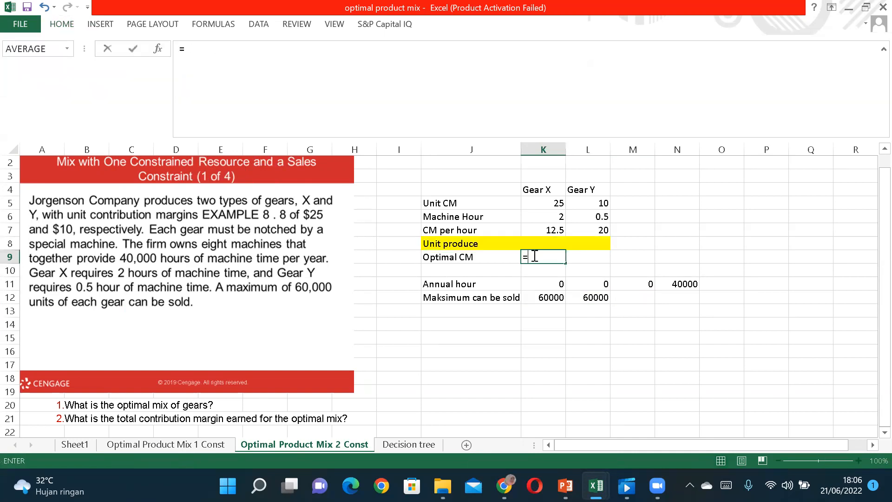
pyautogui.click(526, 201)
pyautogui.write('*')
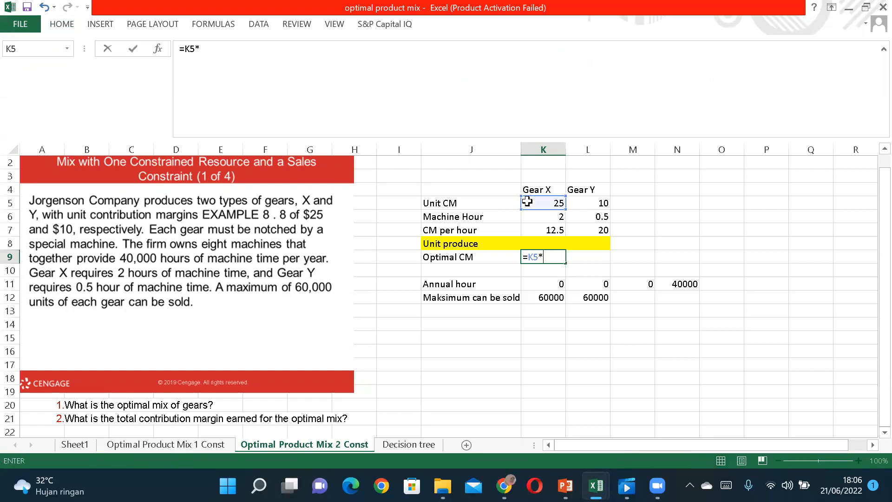
pyautogui.click(544, 239)
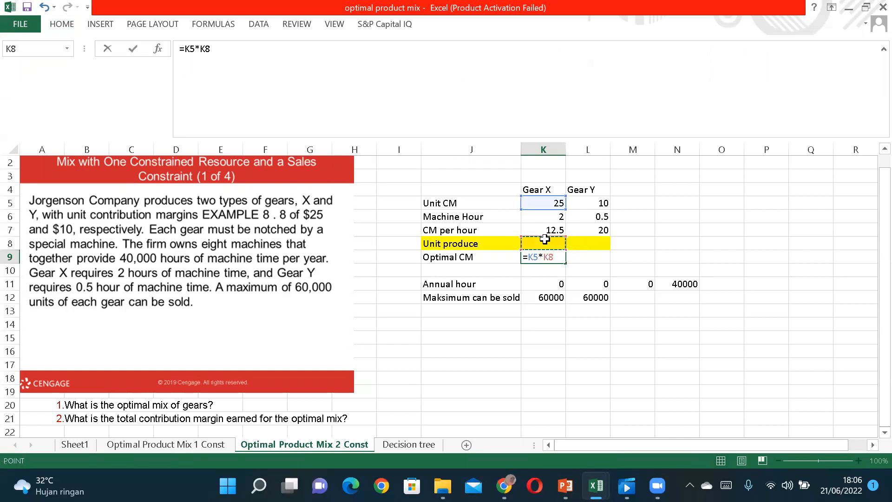
pyautogui.write('+')
pyautogui.click(593, 203)
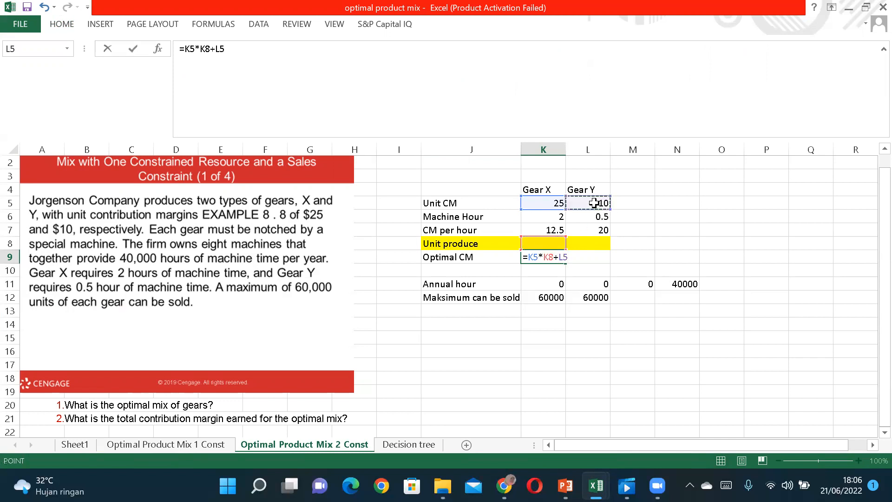
pyautogui.write('*')
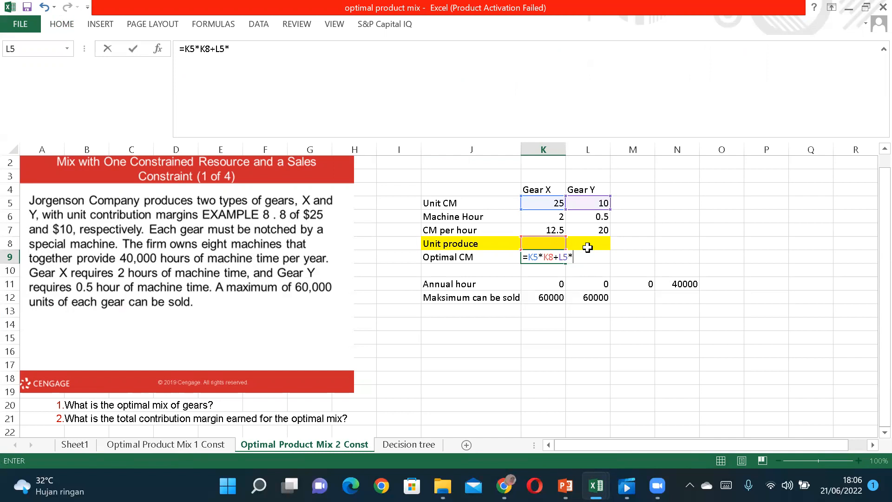
pyautogui.click(588, 245)
pyautogui.press('Return')
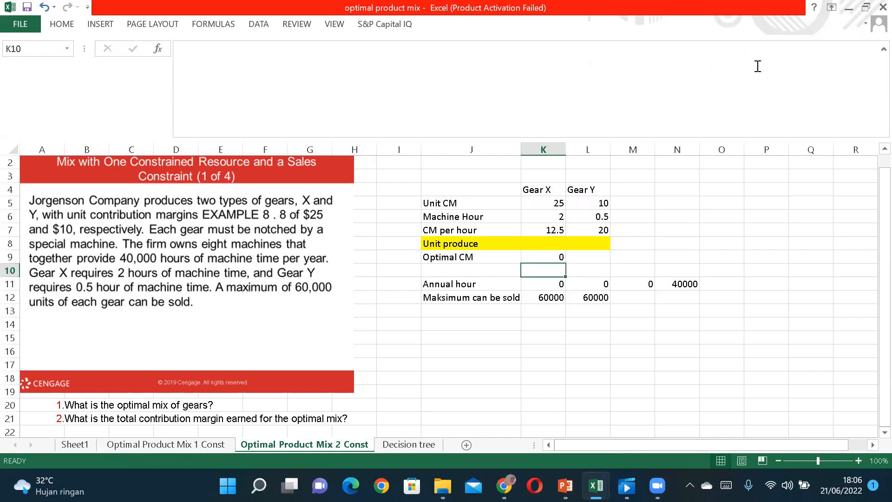
pyautogui.click(812, 3)
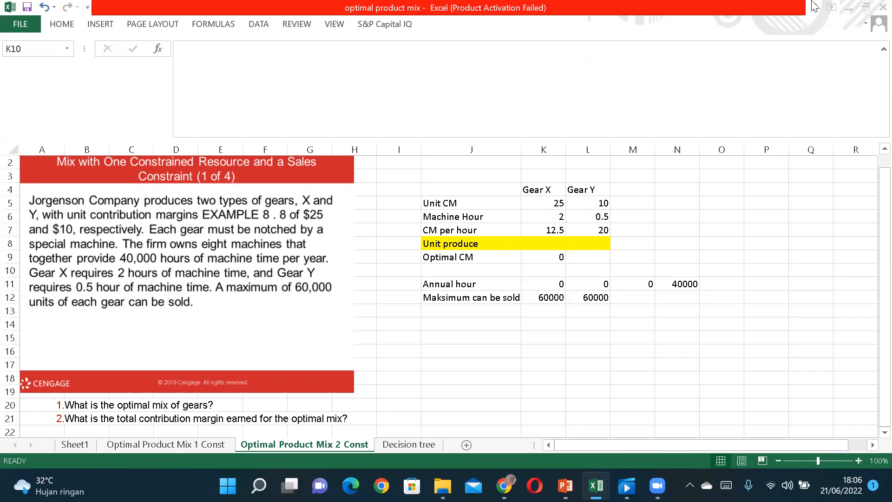
# Step: Open Solver and reset all of its previous options and cell selections
pyautogui.click(259, 27)
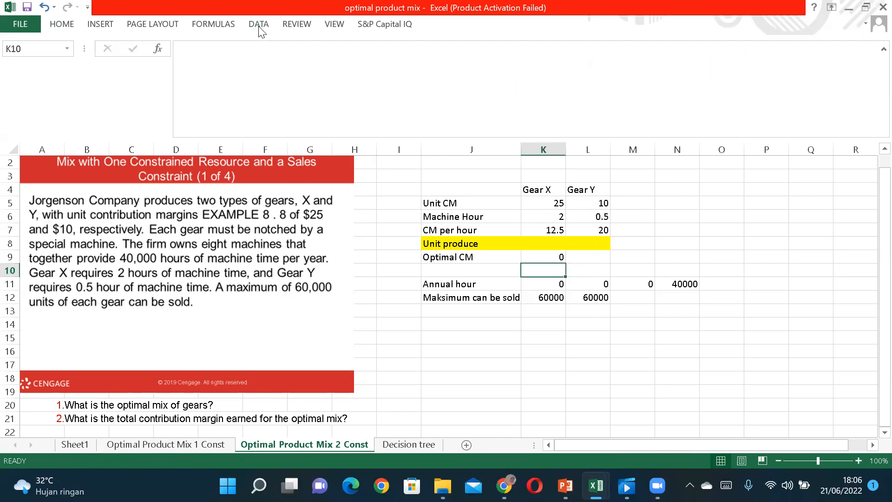
pyautogui.click(259, 27)
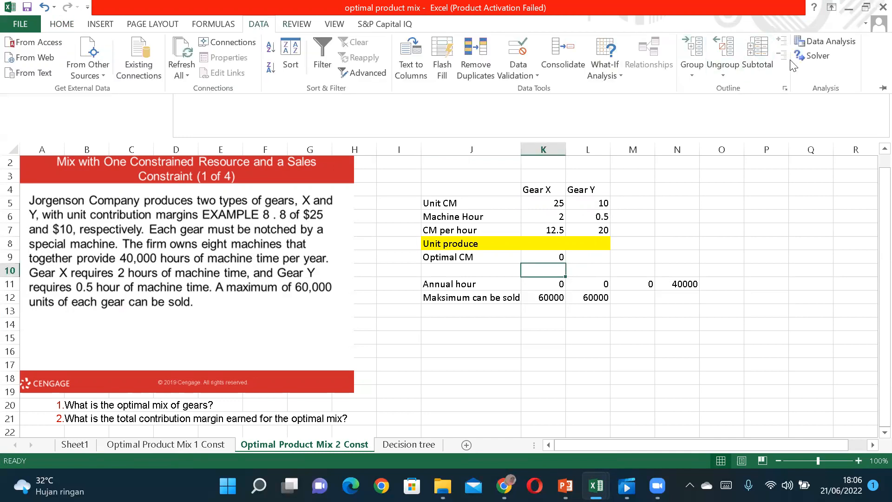
pyautogui.click(808, 54)
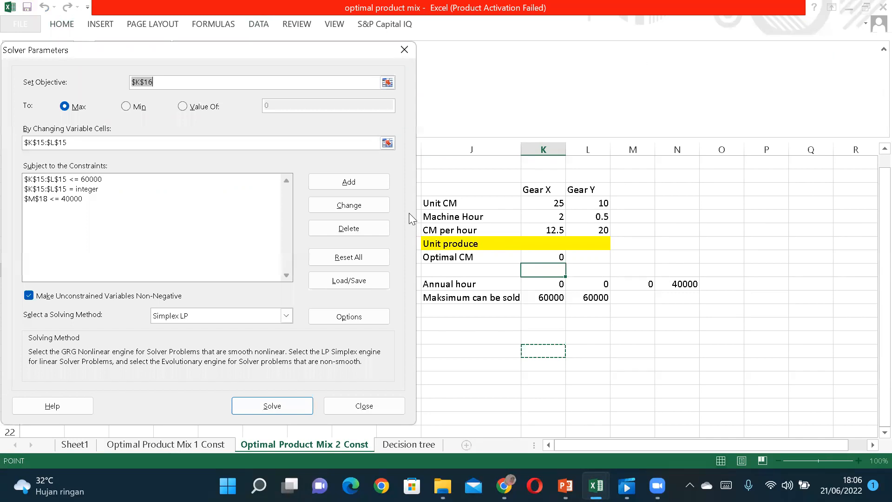
pyautogui.click(342, 260)
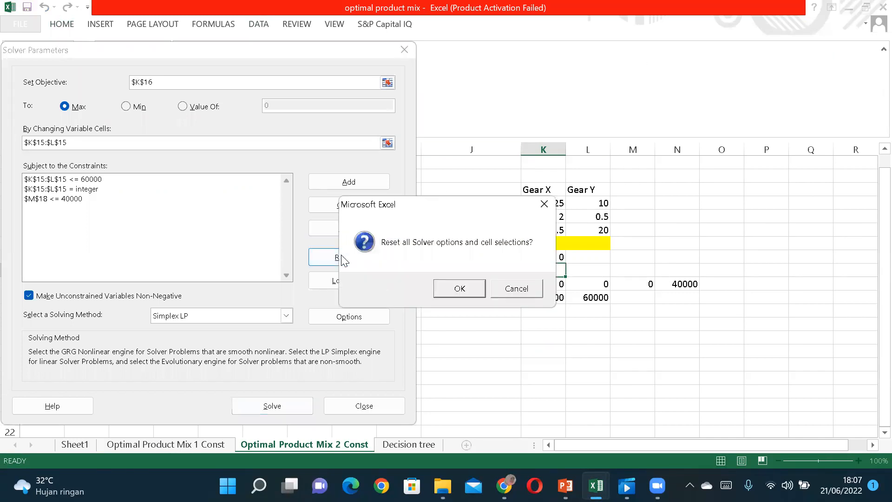
pyautogui.click(456, 289)
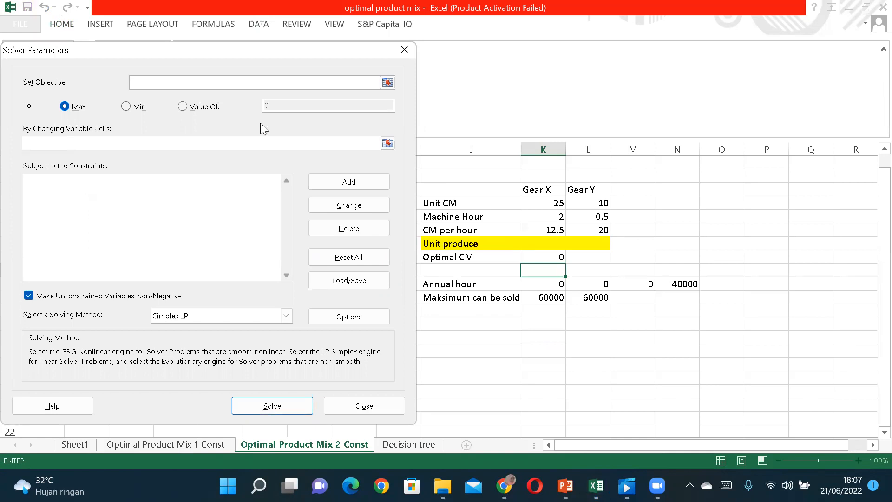
# Step: Set Solver to maximize the Optimal CM in K9 by changing the Unit produce cells K8:L8
pyautogui.click(540, 256)
pyautogui.click(76, 141)
pyautogui.moveTo(534, 242); pyautogui.dragTo(587, 241)
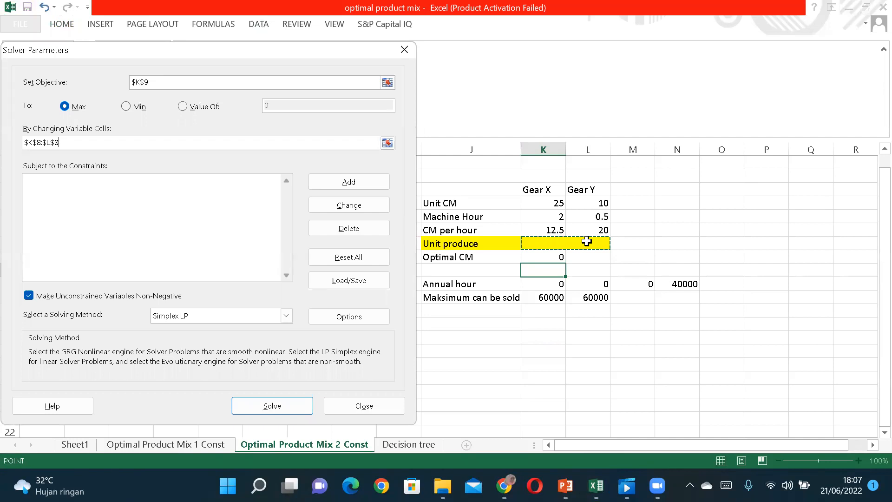
# Step: Add a Solver constraint limiting total annual hours in M11 to <= the available hours in N11
pyautogui.click(220, 193)
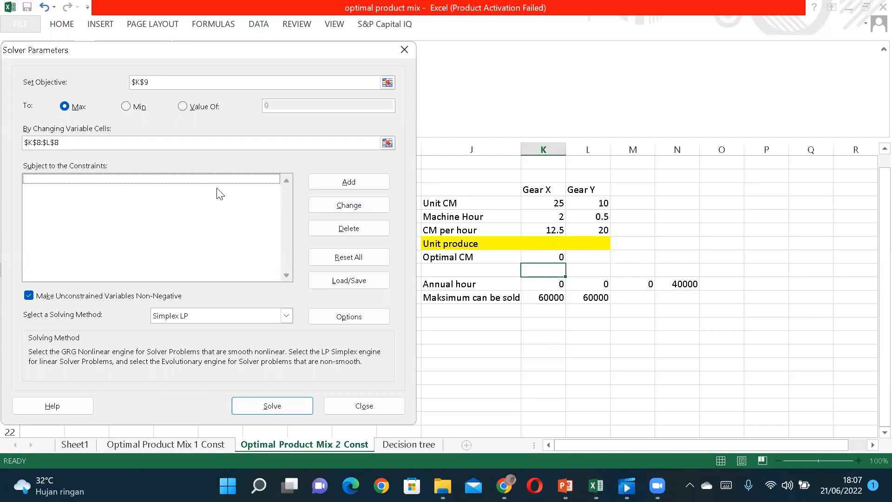
pyautogui.click(349, 183)
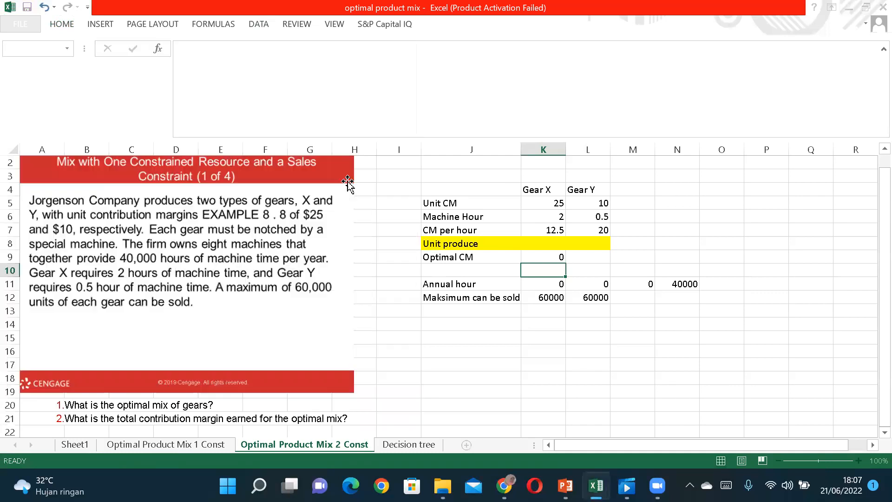
pyautogui.click(630, 284)
pyautogui.click(245, 232)
pyautogui.click(679, 285)
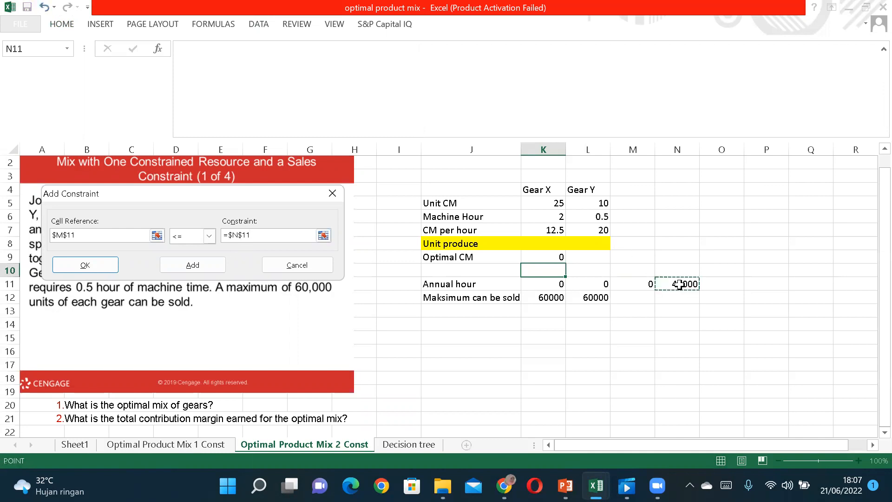
pyautogui.click(206, 261)
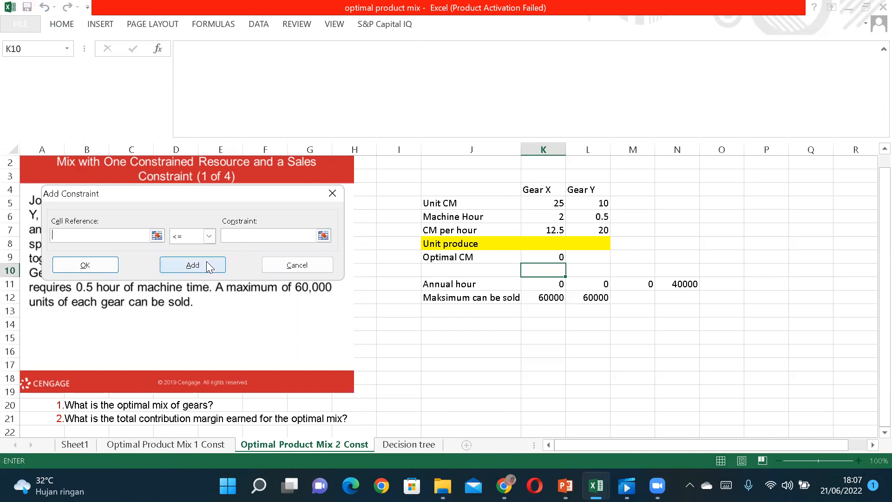
# Step: Add a Solver constraint keeping the Unit produce cells K8:L8 <= the maximum sales in K12:L12
pyautogui.click(542, 241)
pyautogui.moveTo(568, 241); pyautogui.dragTo(577, 239)
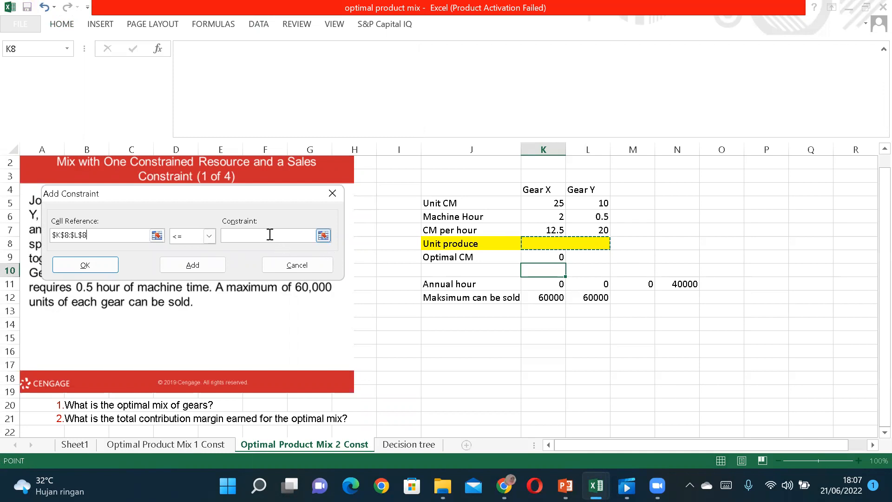
pyautogui.click(241, 236)
pyautogui.click(554, 298)
pyautogui.moveTo(554, 298); pyautogui.dragTo(593, 299)
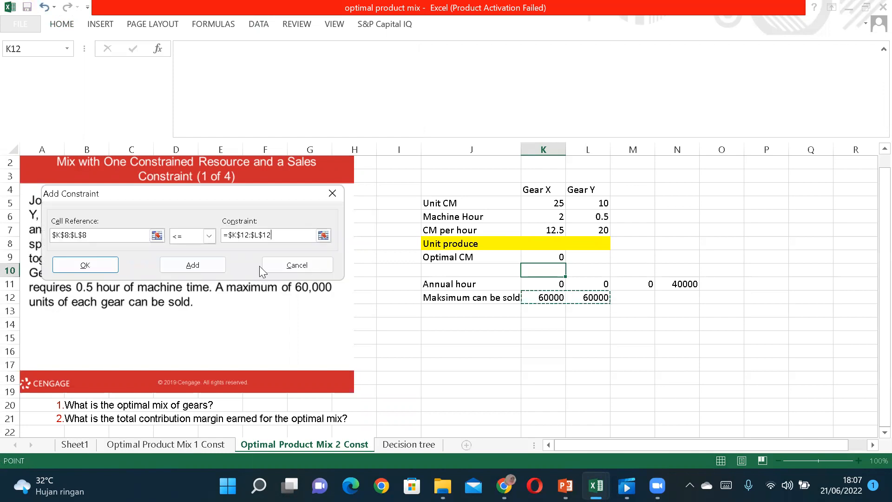
pyautogui.click(192, 266)
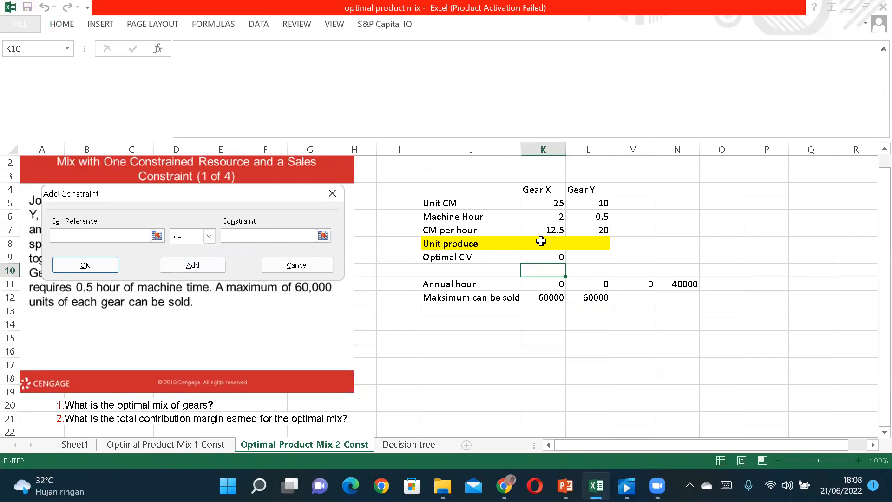
# Step: Add an integer (int) constraint on the Unit produce cells K8:L8 and finish the constraint list
pyautogui.moveTo(539, 241); pyautogui.dragTo(579, 243)
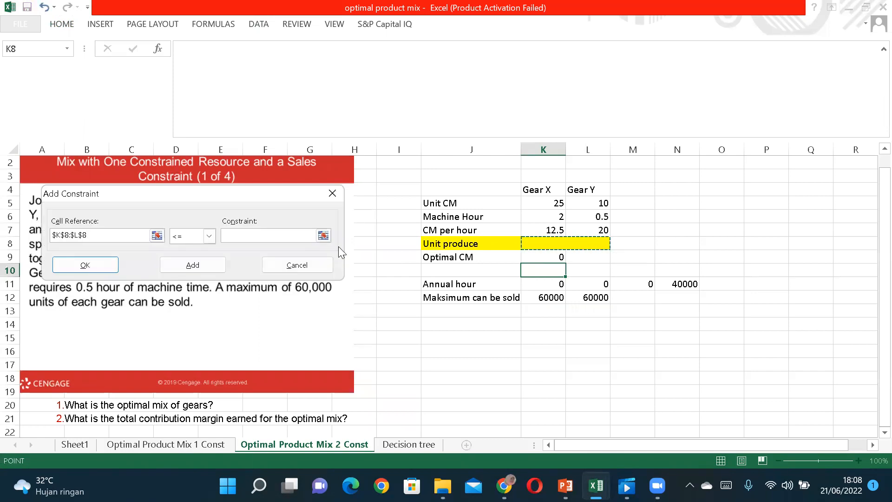
pyautogui.click(209, 235)
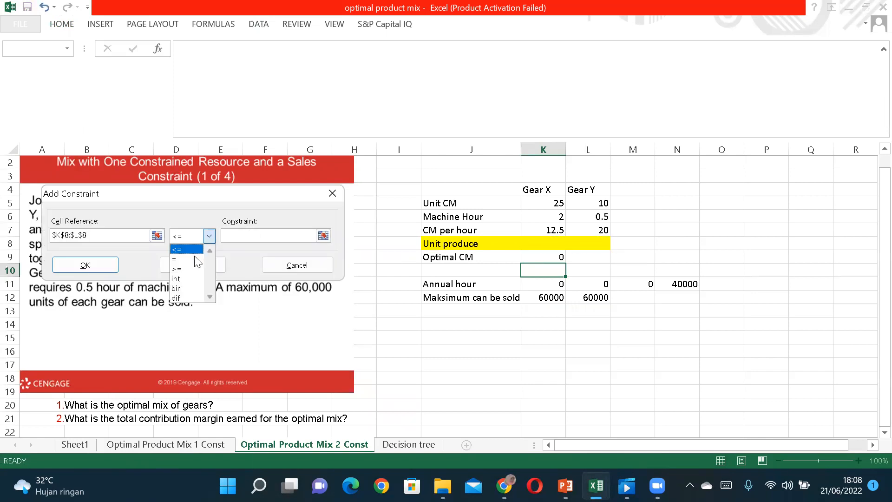
pyautogui.click(176, 279)
pyautogui.click(93, 265)
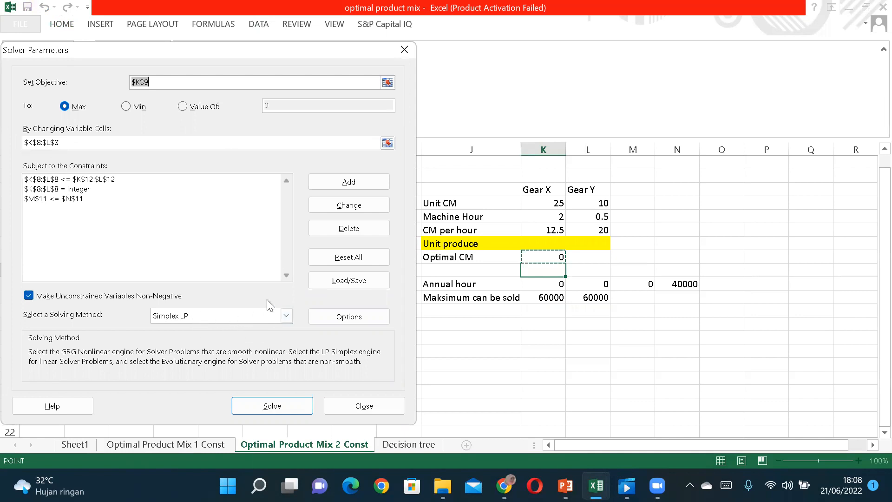
# Step: Solve the product mix model, keep the Solver solution, and select the Optimal CM cell K9
pyautogui.click(271, 407)
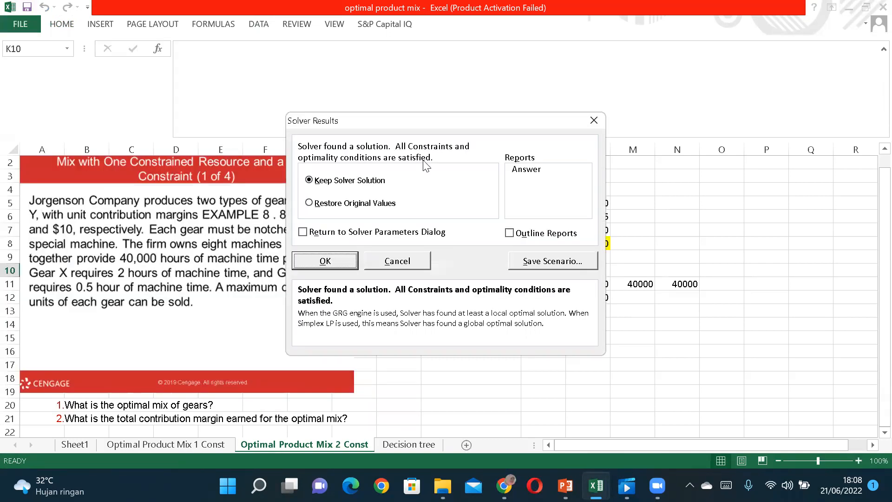
pyautogui.moveTo(425, 120); pyautogui.dragTo(279, 104)
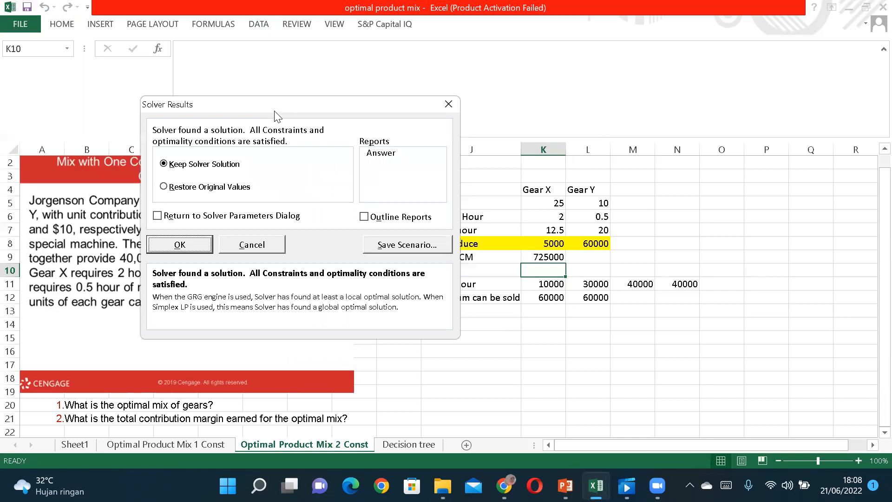
pyautogui.click(180, 245)
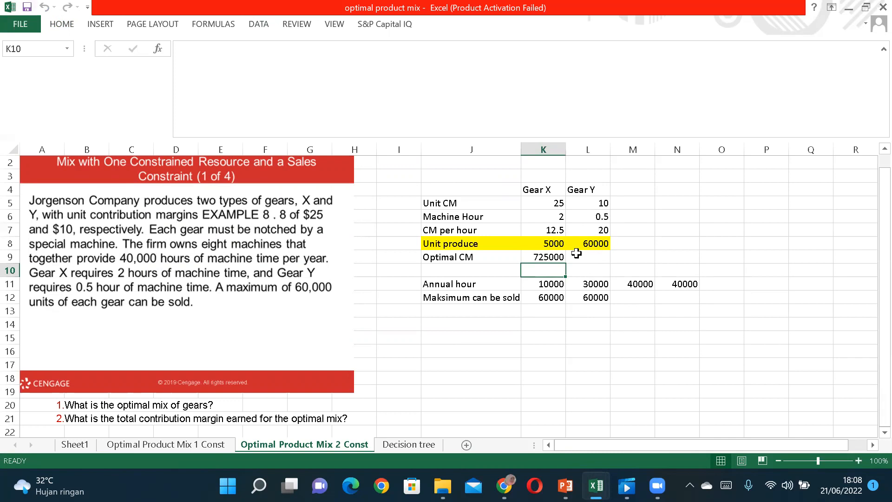
pyautogui.click(548, 258)
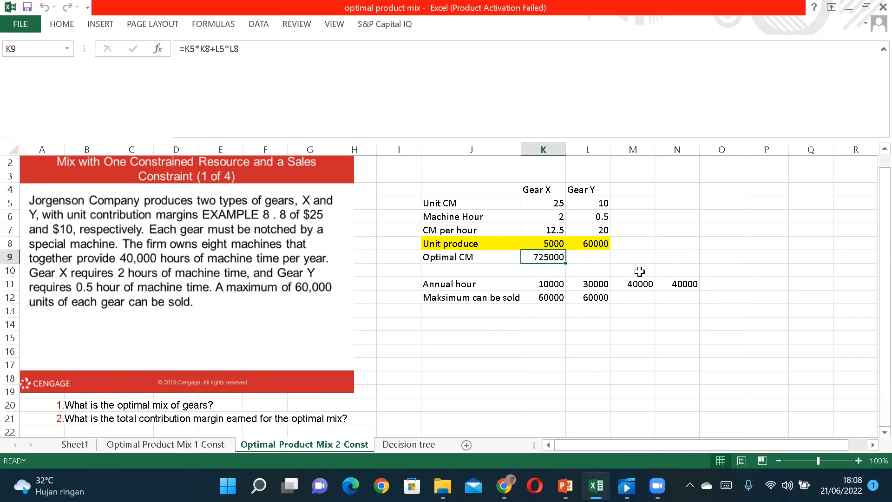